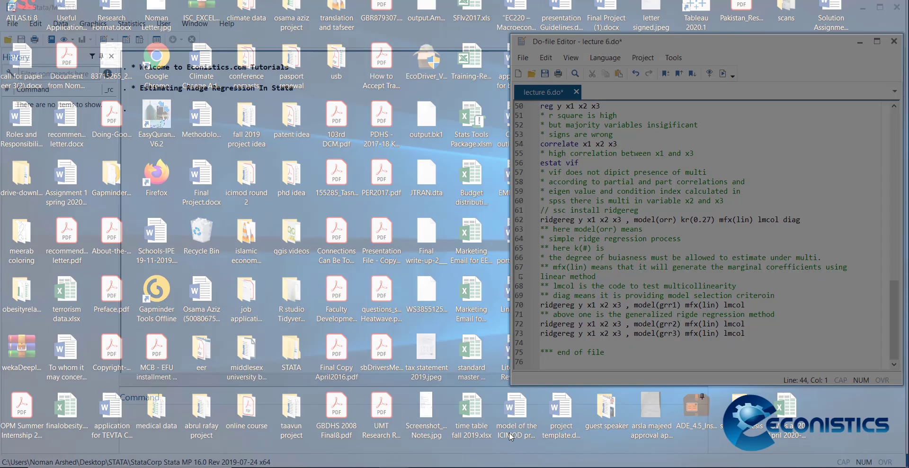
Run the clear command under the ridge regression heading of the lecture 6 do-file.
click(511, 434)
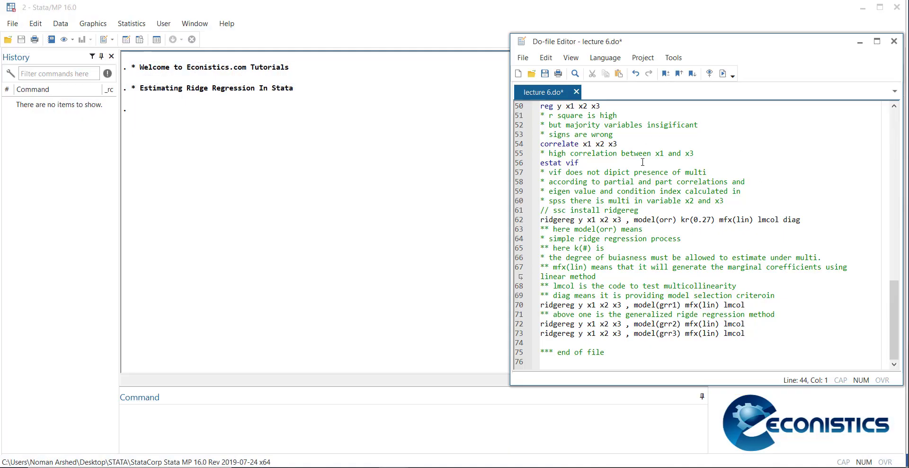
click(893, 107)
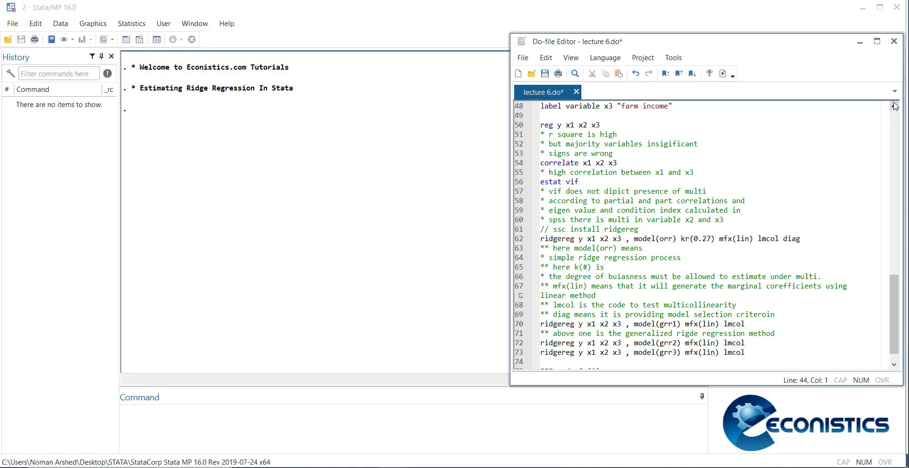
scroll(894, 107, up, 6)
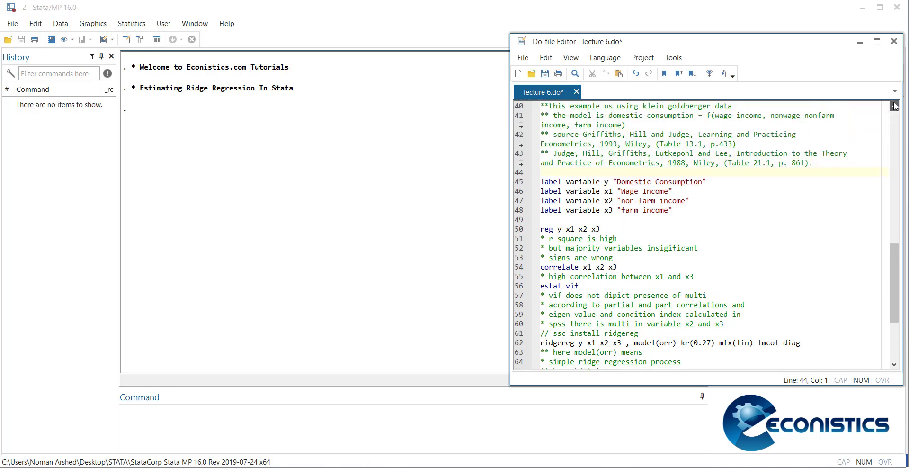
click(888, 239)
scroll(538, 117, down, 1)
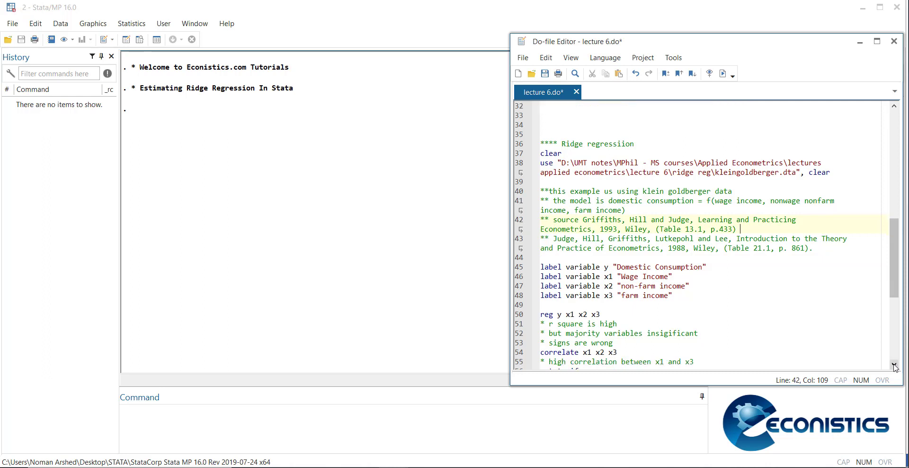
click(520, 135)
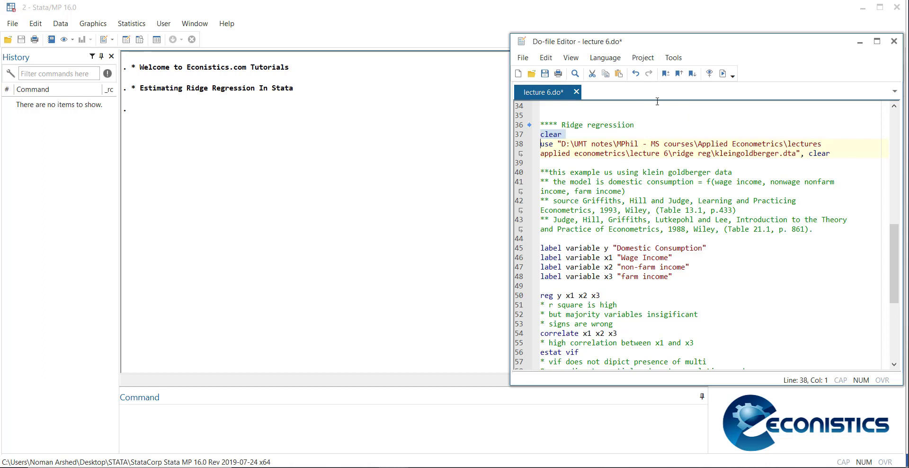
click(722, 73)
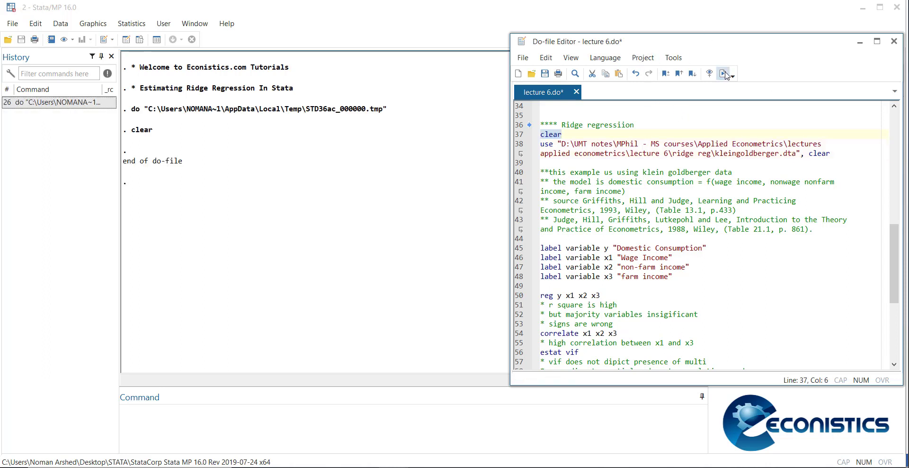
Load kleingoldberger.dta by running the do-file's use command, and check the dataset's variable list.
click(519, 153)
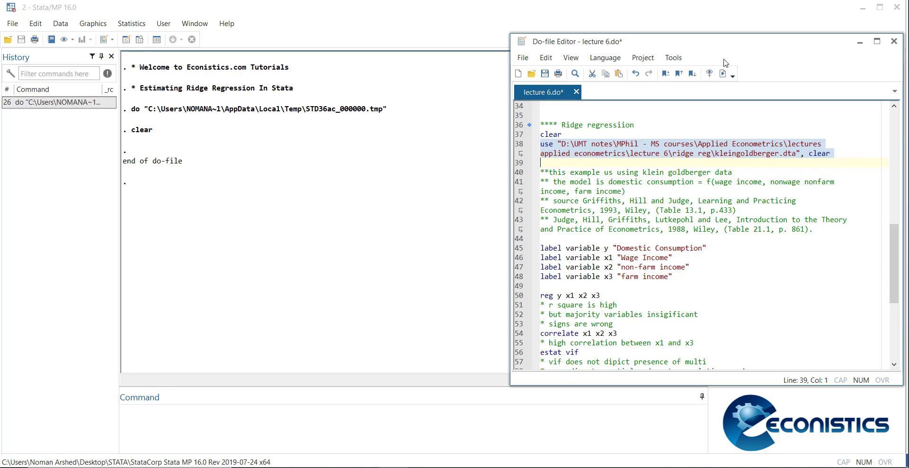
click(723, 74)
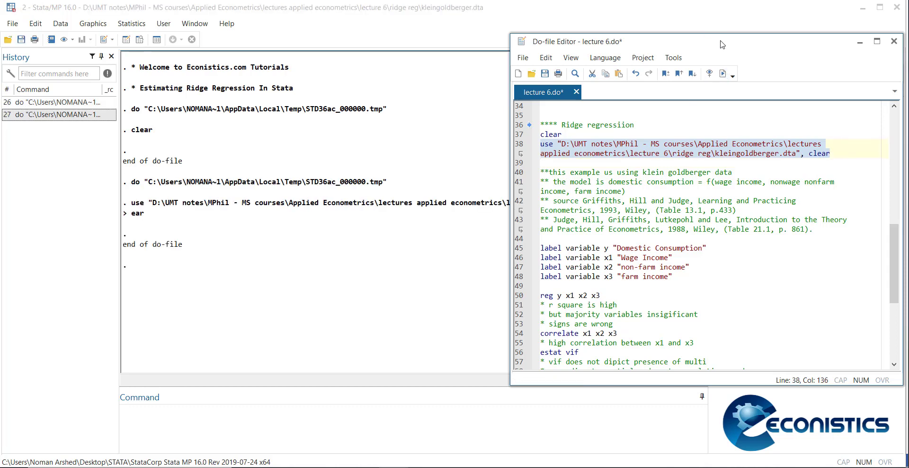
drag(721, 43, 502, 59)
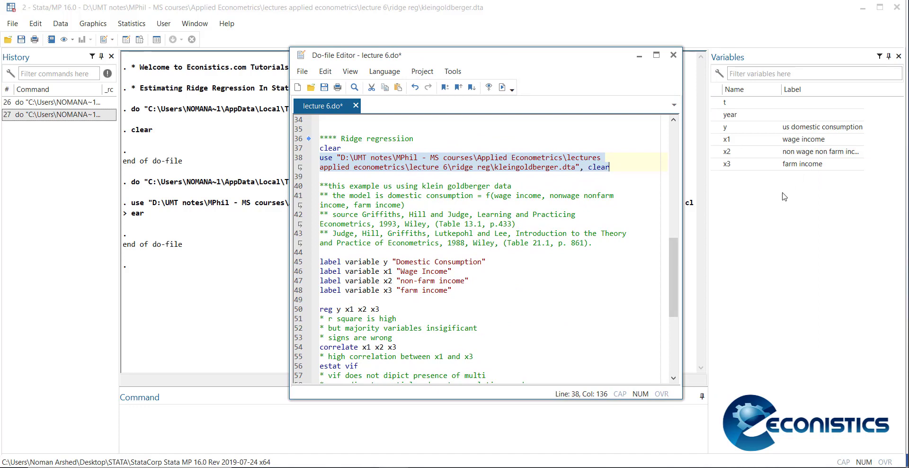
drag(516, 57, 732, 64)
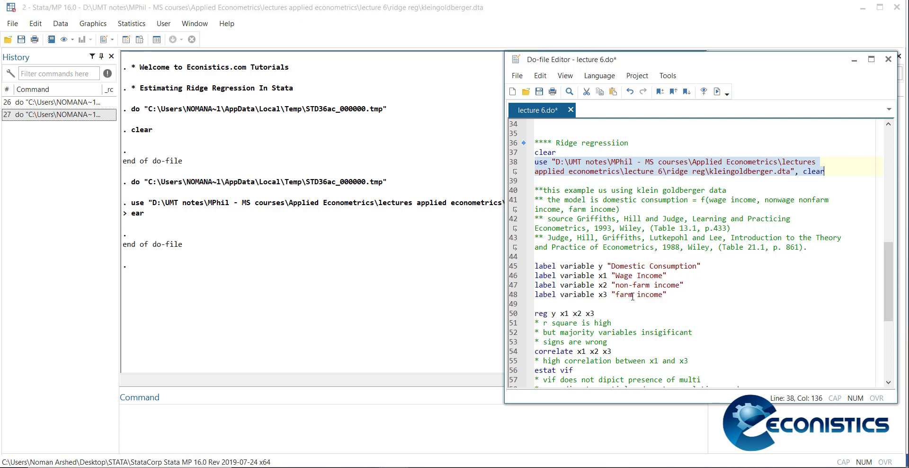
Run the OLS regression of y on x1, x2 and x3 and inspect its F statistic and R-squared.
click(514, 314)
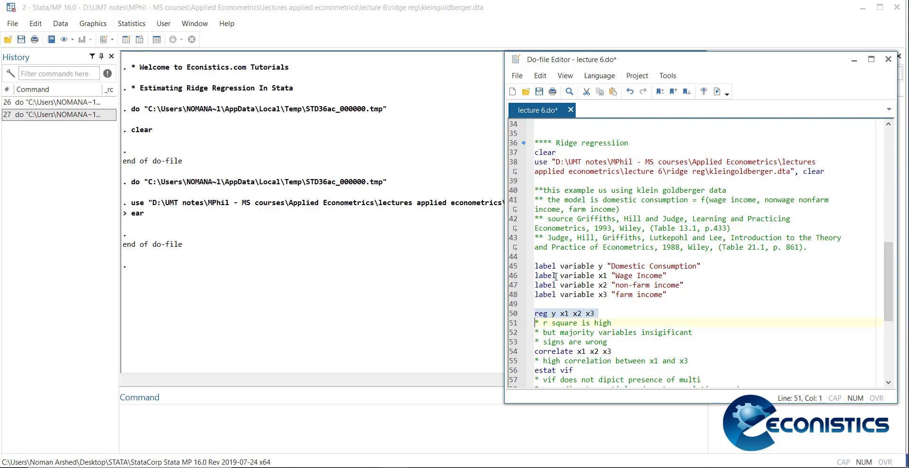
click(717, 91)
click(406, 327)
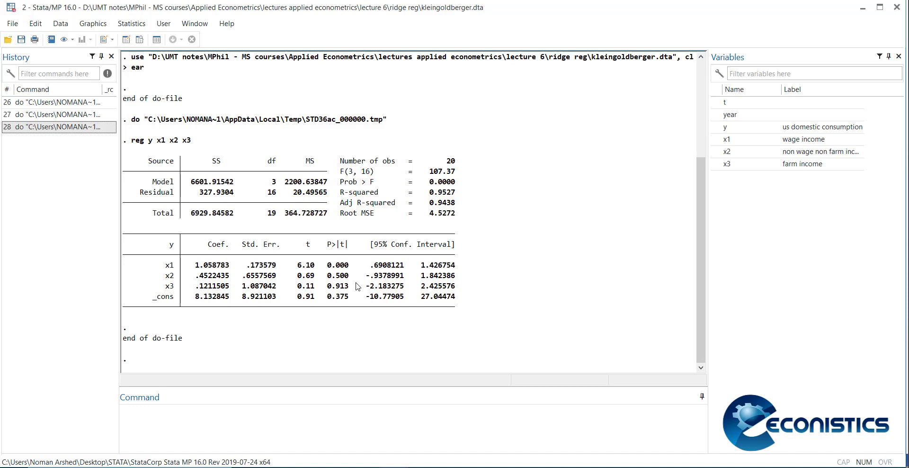
drag(457, 191, 424, 197)
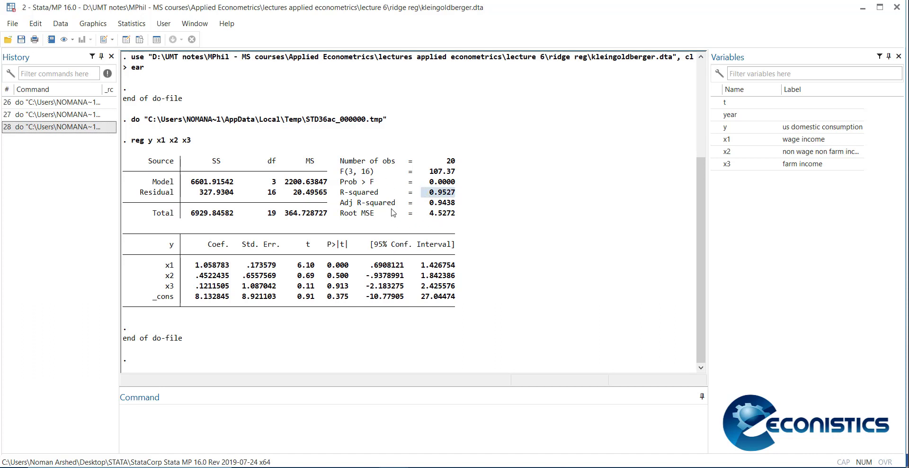
drag(422, 172, 458, 198)
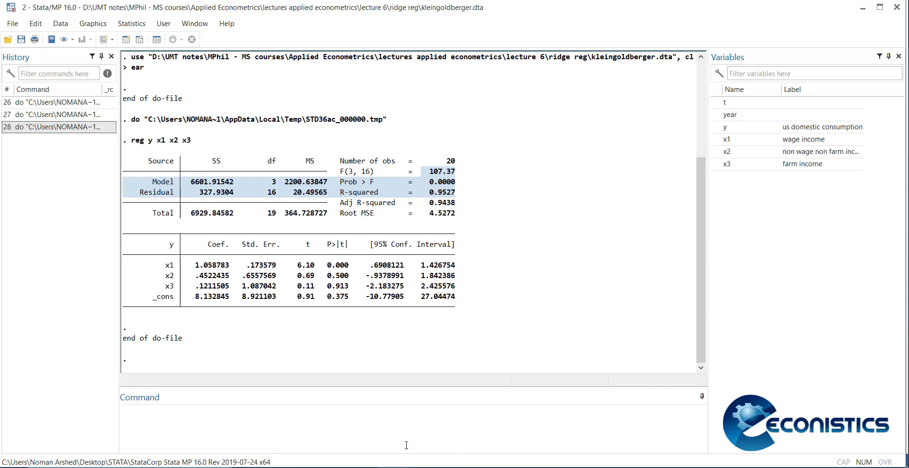
Return to the do-file and run the correlation of x1, x2 and x3.
click(391, 467)
click(497, 435)
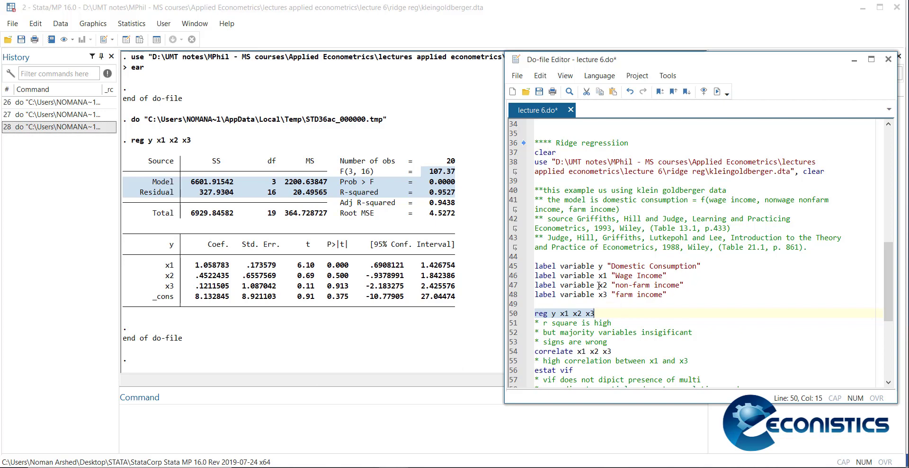
click(511, 351)
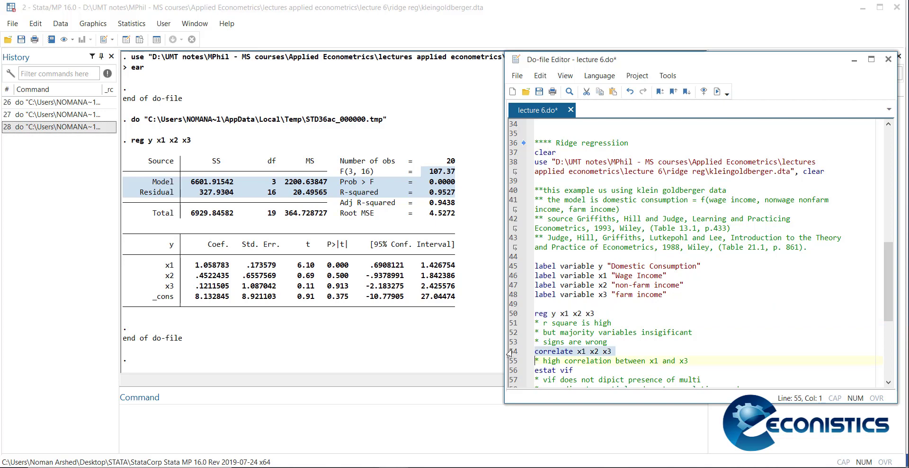
click(716, 91)
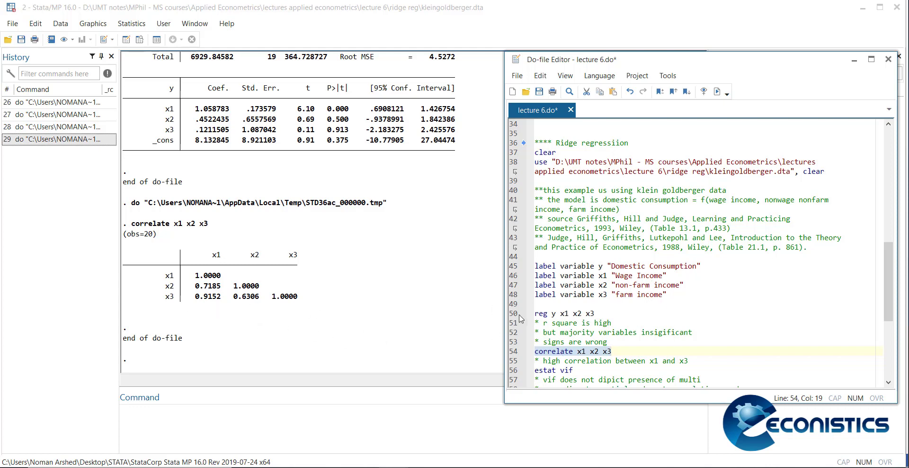
Run estat vif from the do-file to compute the regression's variance inflation factors.
scroll(665, 329, down, 1)
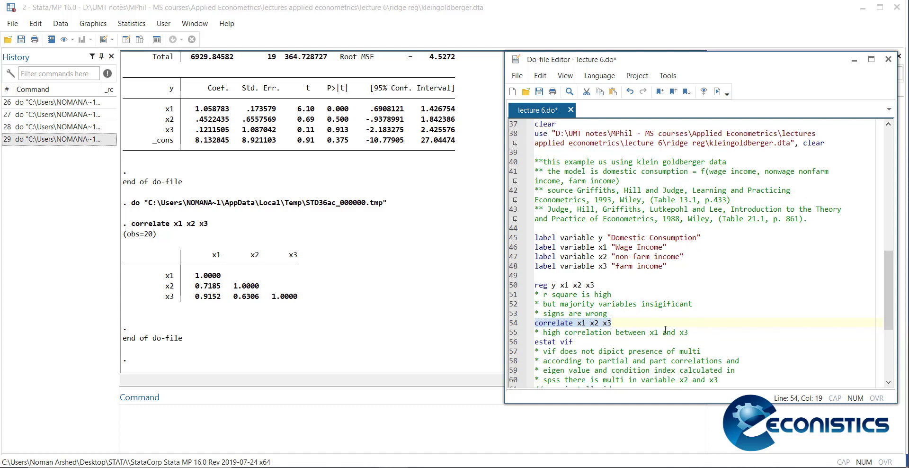
click(516, 342)
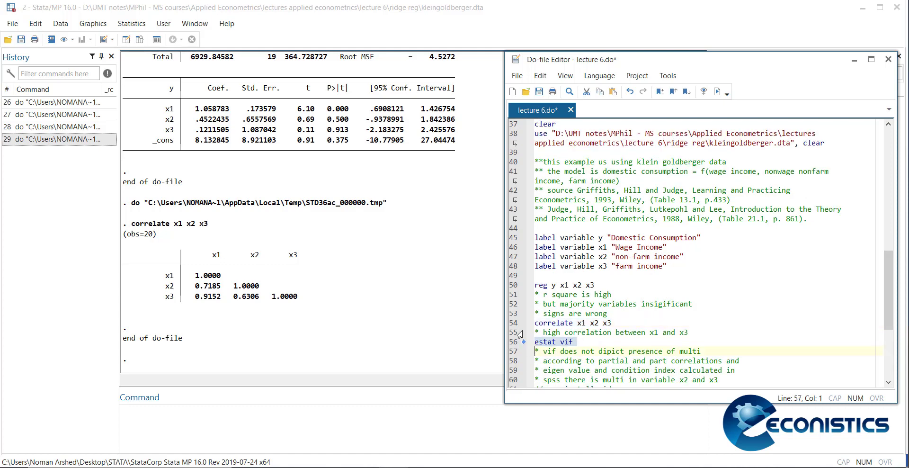
click(717, 91)
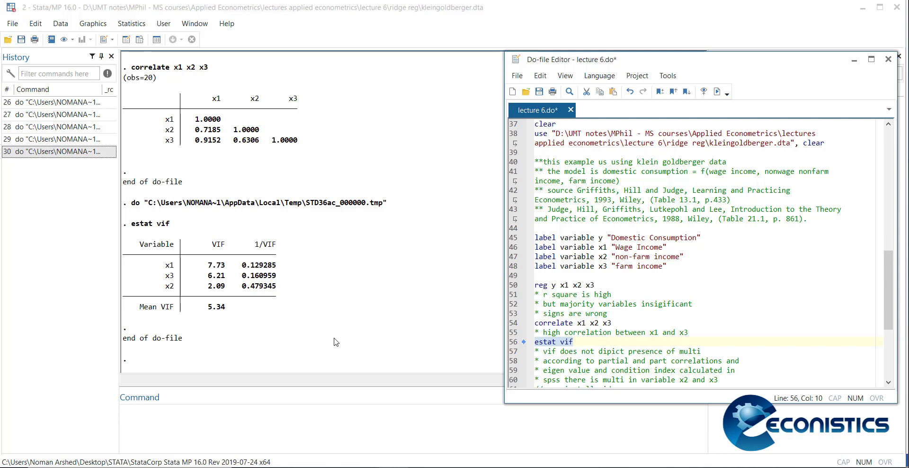
Uncomment the ssc install ridgereg line in the do-file.
scroll(726, 308, down, 4)
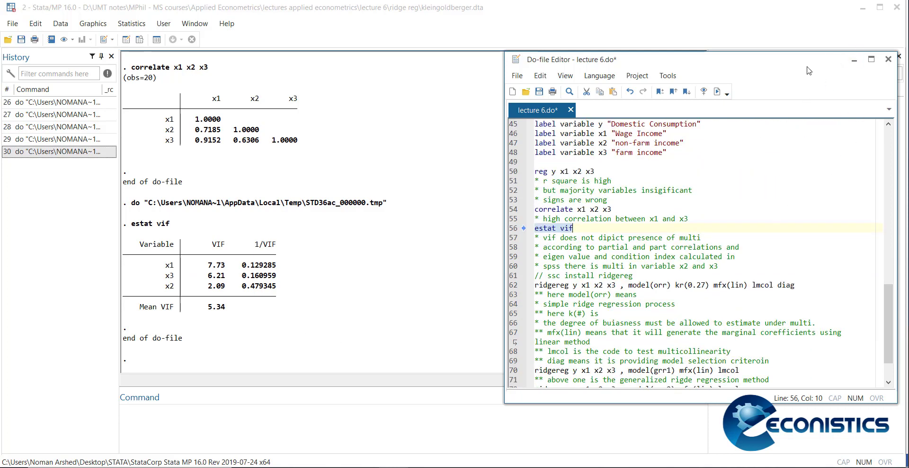
click(550, 276)
key(BackSpace)
key(BackSpace)
key(BackSpace)
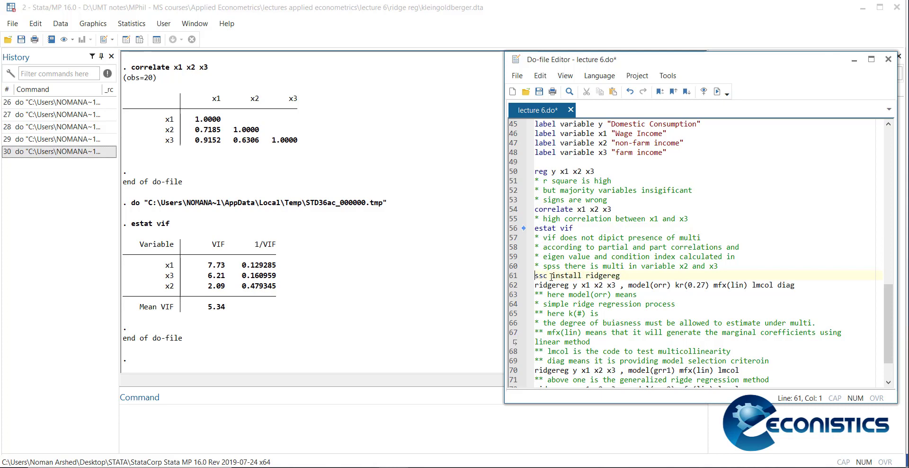
Switch to the Word document on the derivation of the OLS matrix approach and read its opening equations.
click(855, 60)
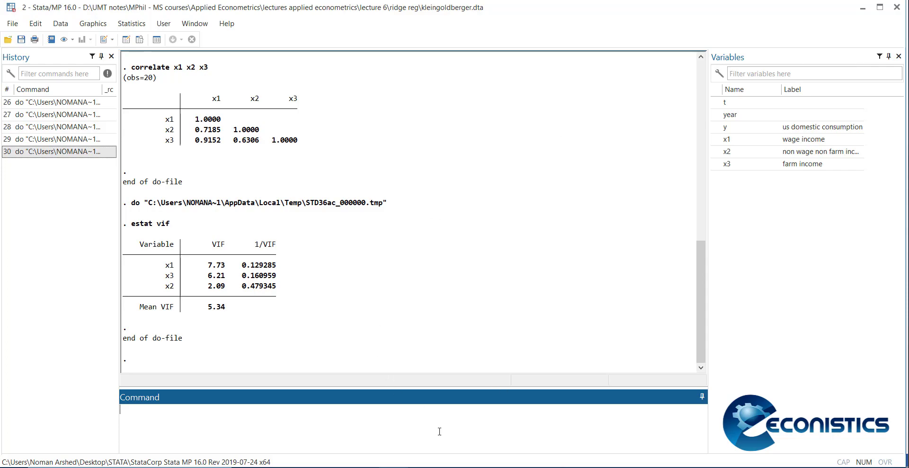
click(417, 423)
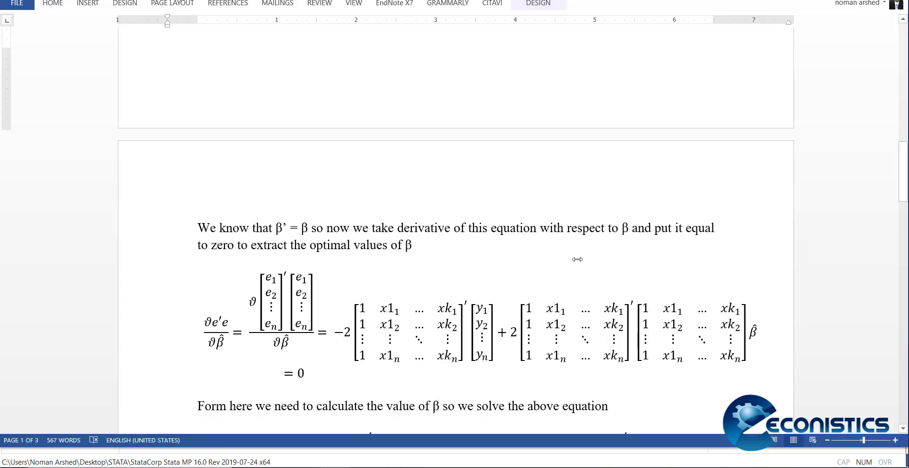
scroll(568, 253, up, 15)
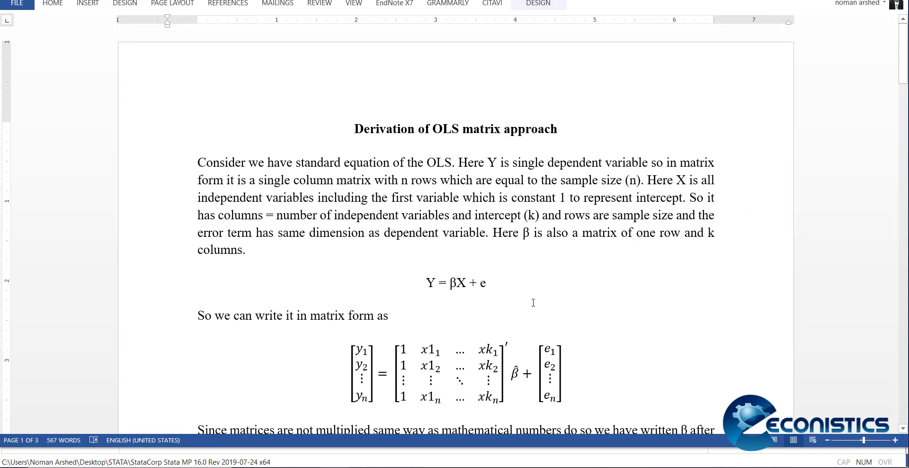
scroll(663, 284, down, 3)
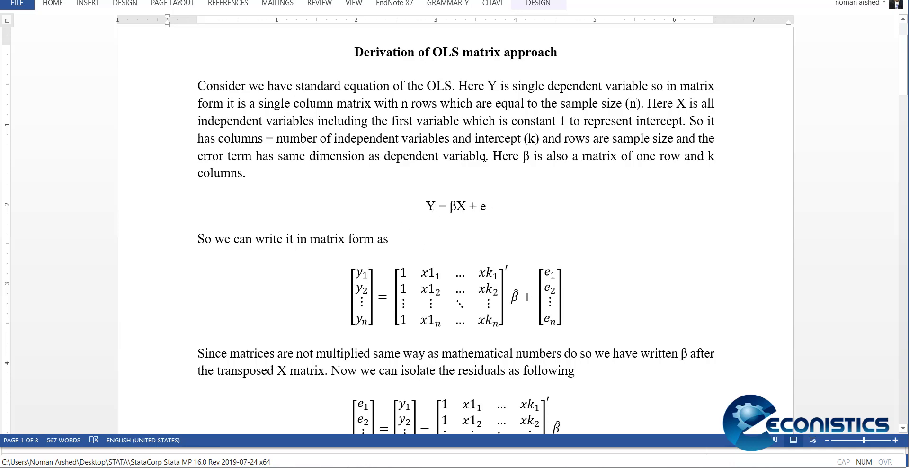
scroll(581, 287, down, 3)
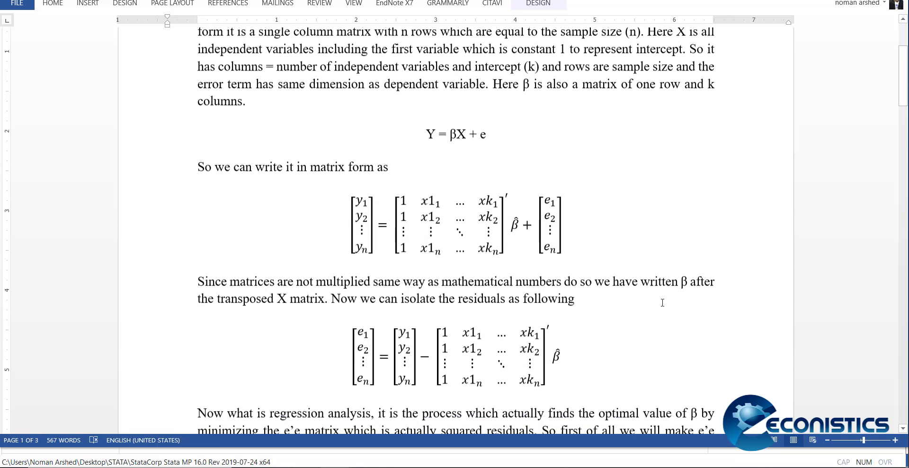
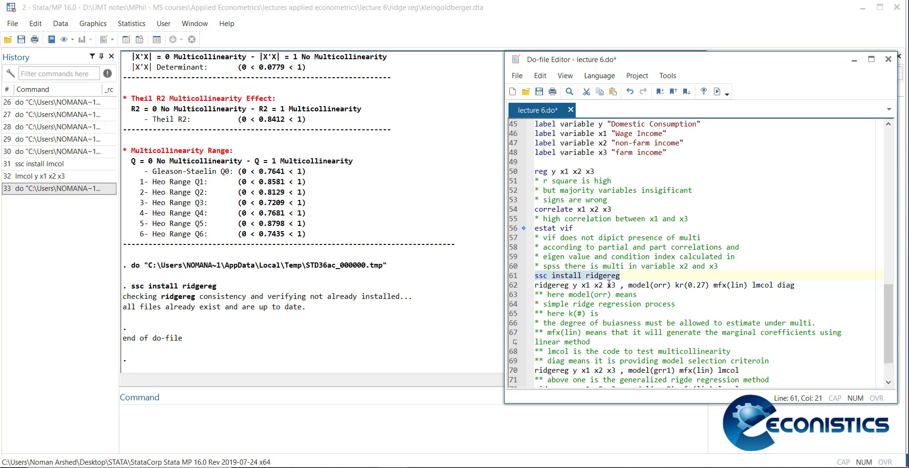
Run the ordinary ridge regression of y on x1, x2 and x3 with model(orr), kr(0.27), mfx(lin), lmcol and diag.
click(667, 285)
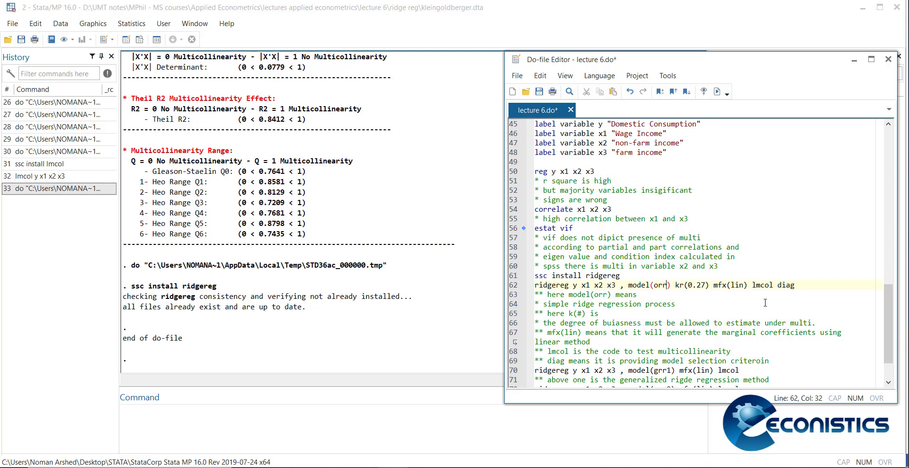
drag(751, 285, 773, 285)
click(798, 284)
click(512, 285)
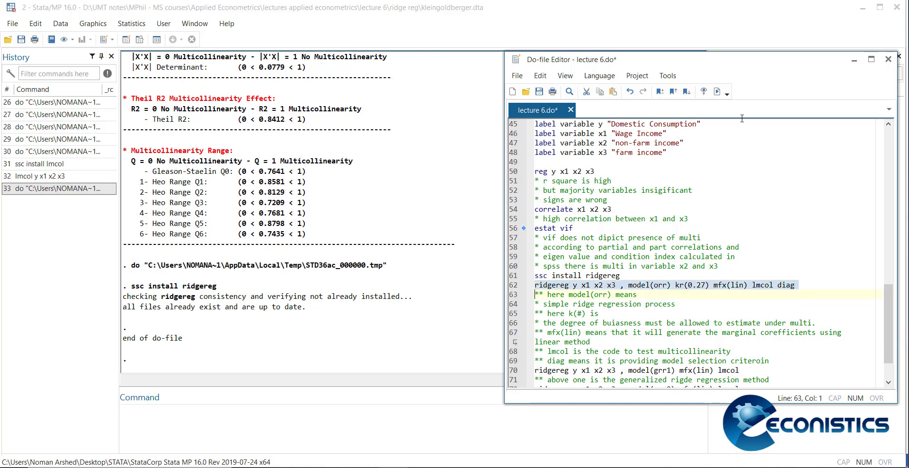
click(713, 90)
Examine the ridge regression output, covering the coefficients, model selection criteria and multicollinearity diagnostics.
click(373, 203)
scroll(373, 202, up, 7)
scroll(372, 203, up, 15)
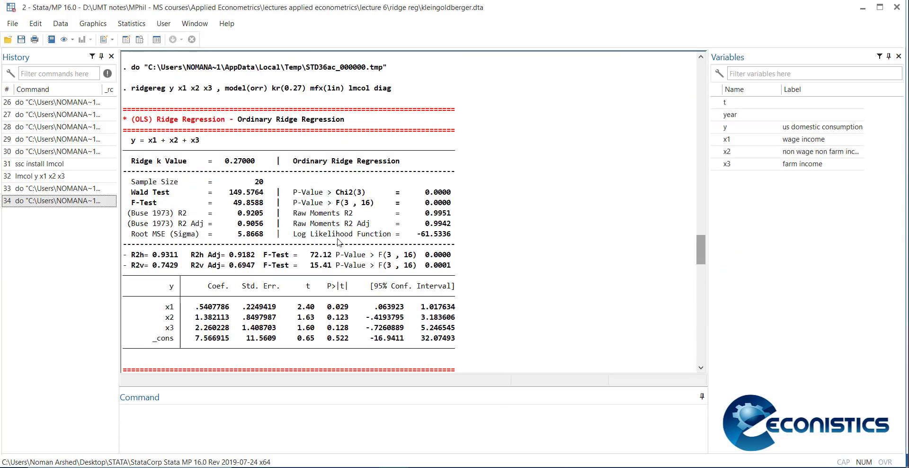
scroll(290, 312, down, 1)
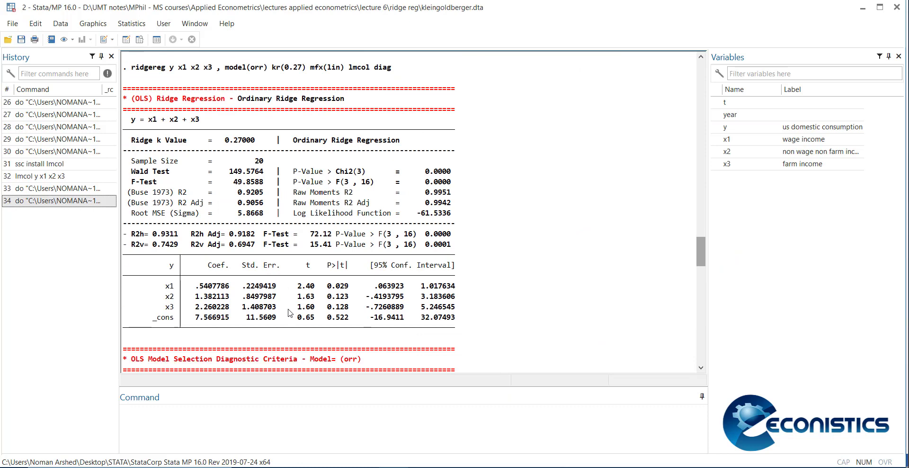
scroll(290, 312, down, 10)
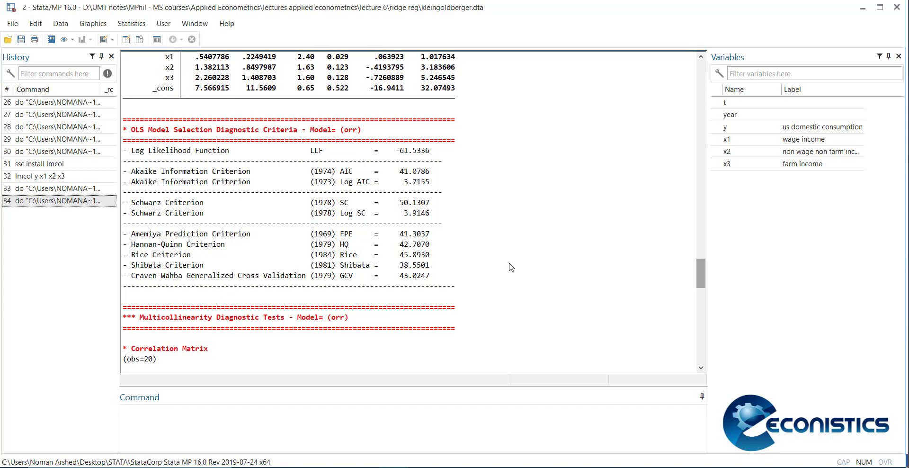
scroll(470, 270, down, 2)
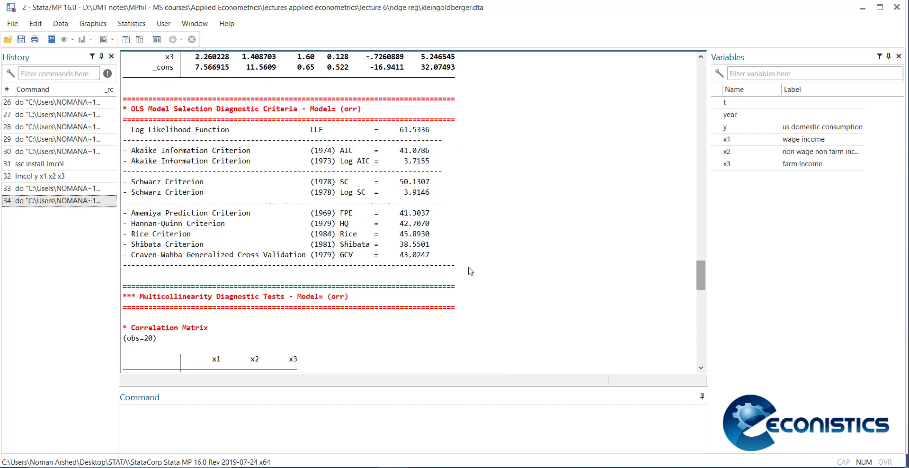
scroll(471, 271, down, 4)
scroll(470, 270, down, 15)
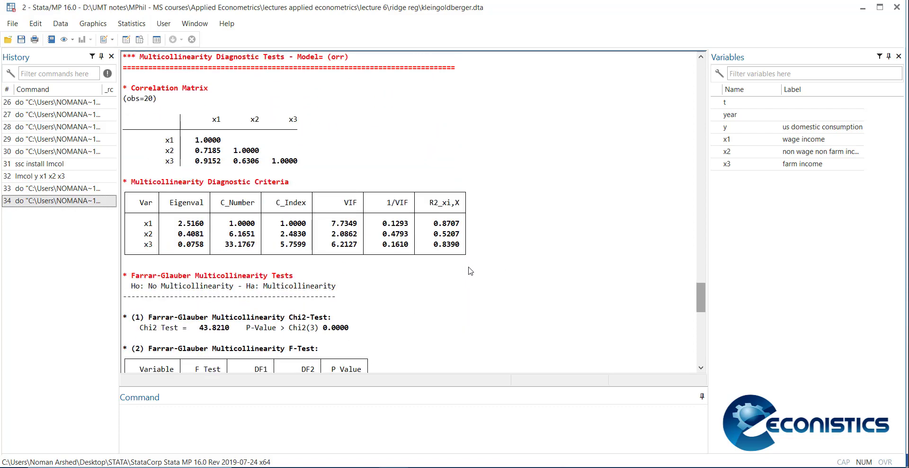
Run the generalized ridge regression of y on x1, x2 and x3 with model(grr1), mfx(lin) and lmcol, and review its output.
scroll(470, 270, down, 7)
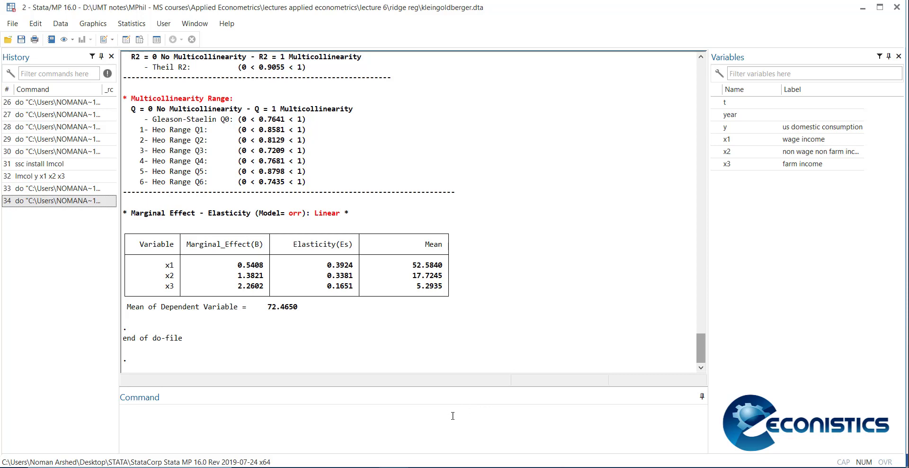
mouse_move(407, 463)
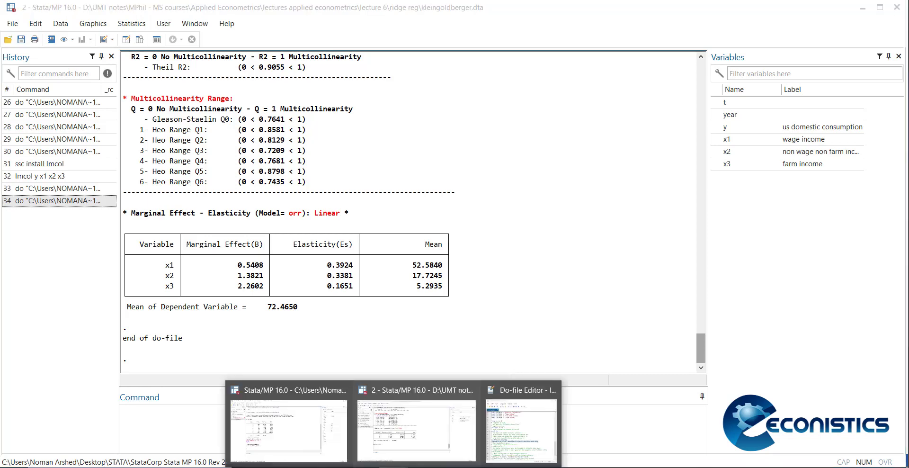
click(503, 453)
scroll(693, 262, down, 2)
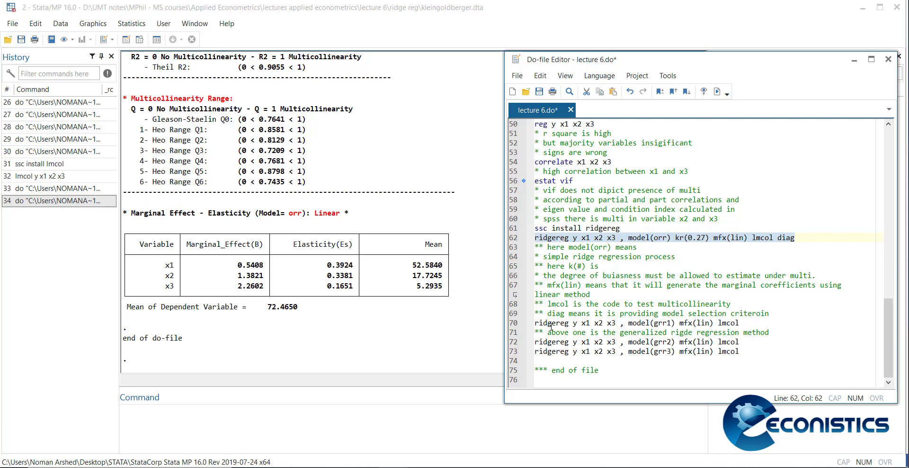
click(523, 325)
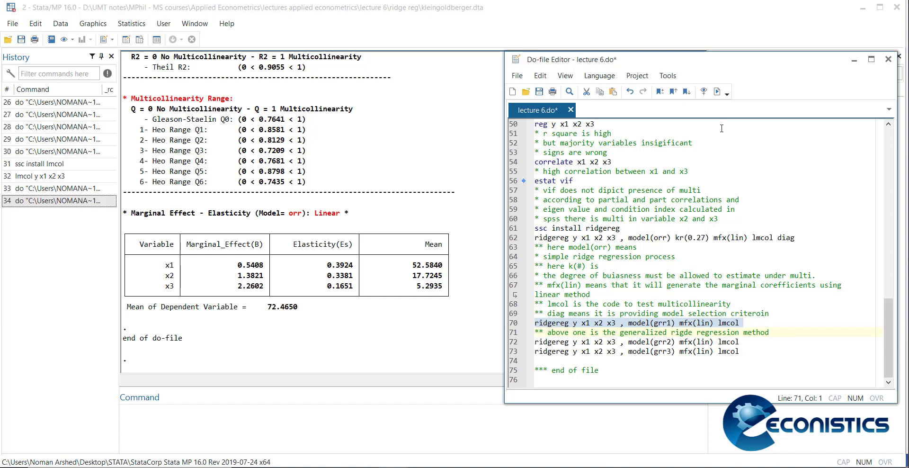
click(716, 94)
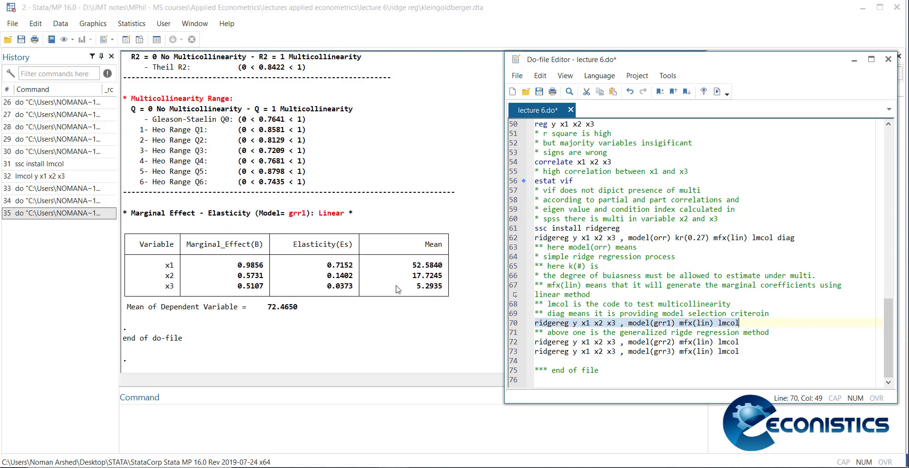
click(436, 276)
scroll(435, 276, up, 20)
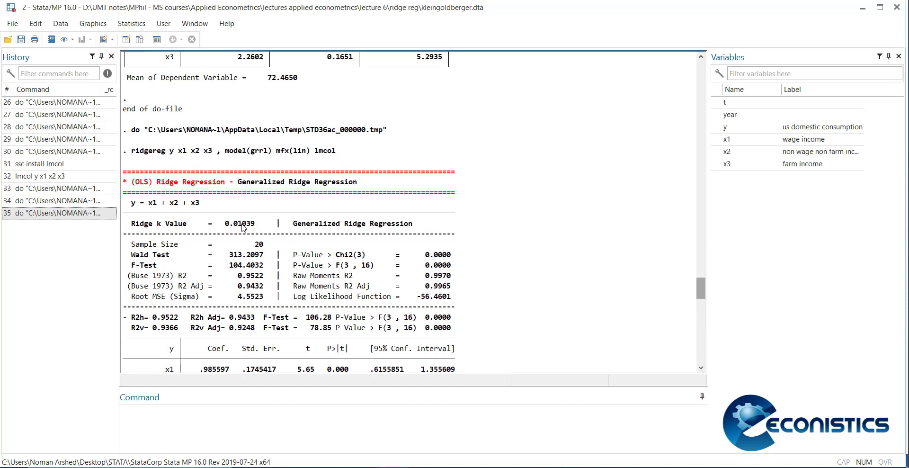
scroll(370, 327, down, 15)
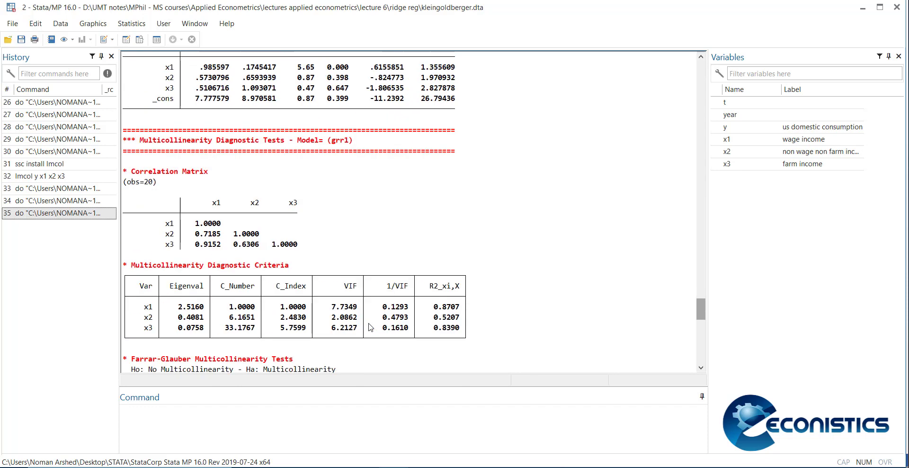
scroll(370, 327, down, 8)
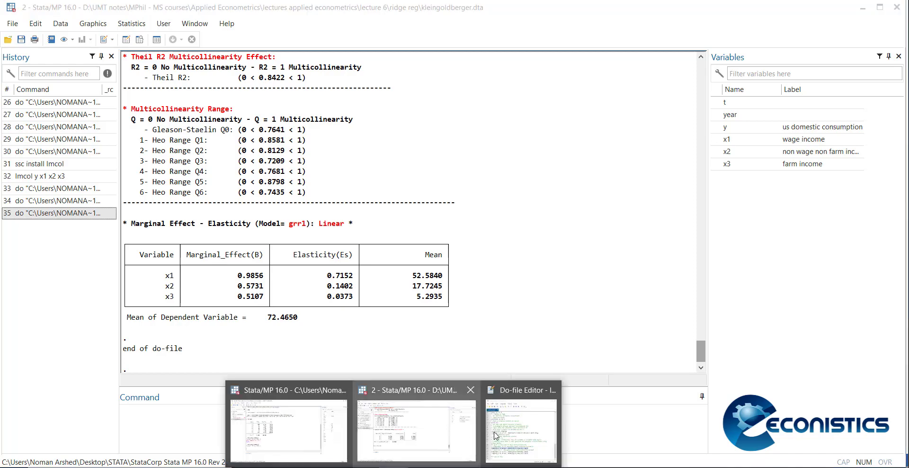
Run the iterative generalized ridge regression with model(grr2), mfx(lin) and lmcol from the do-file, and check its ridge k value.
click(532, 407)
click(512, 341)
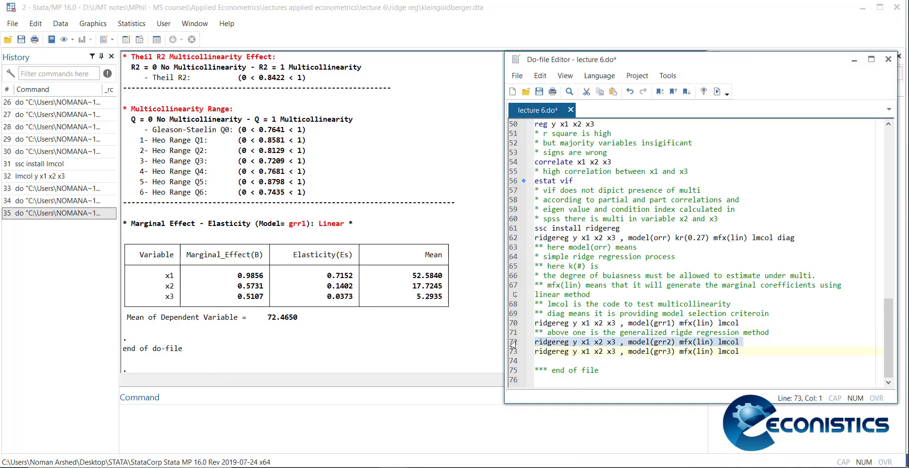
click(716, 92)
click(420, 207)
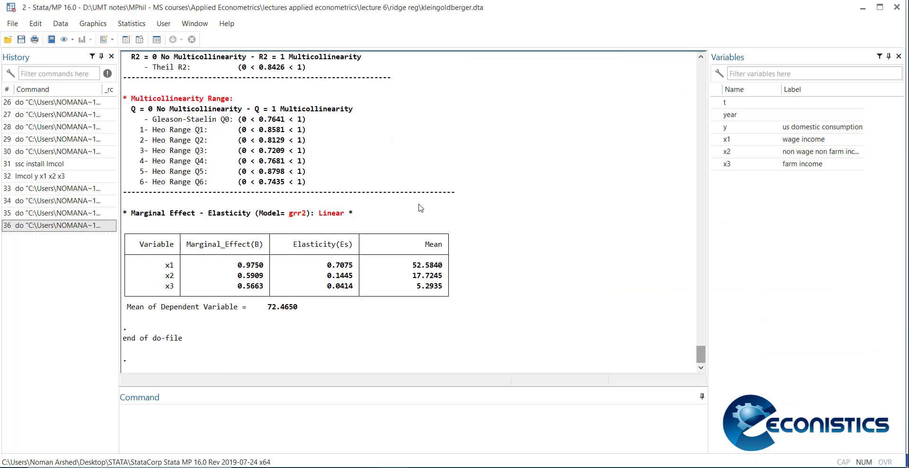
scroll(421, 207, up, 20)
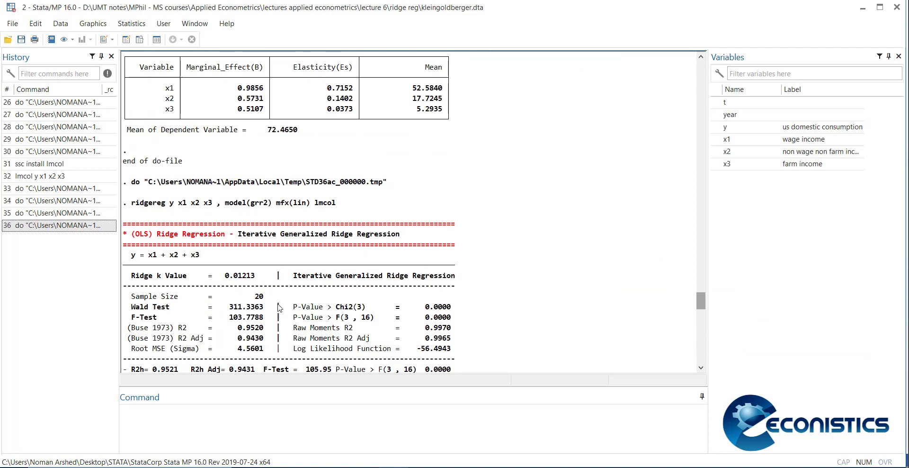
Run the adaptive generalized ridge regression with model(grr3), mfx(lin) and lmcol, and review its coefficients, multicollinearity tests and marginal effects.
click(394, 466)
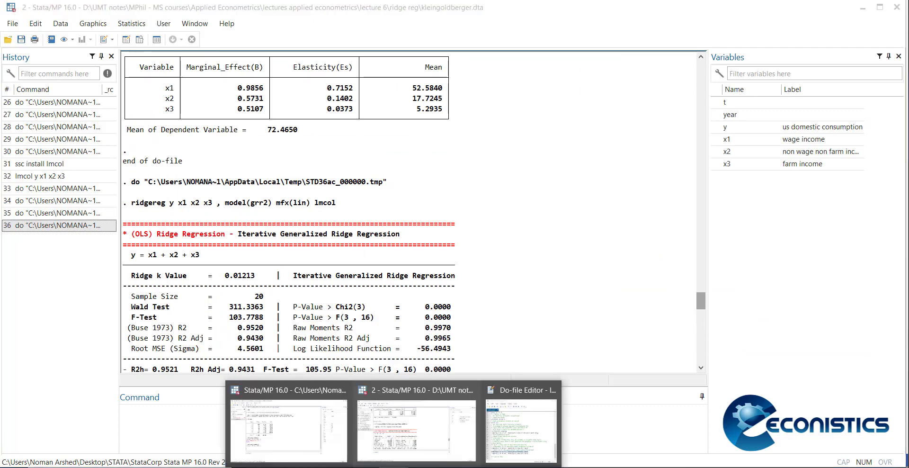
click(518, 420)
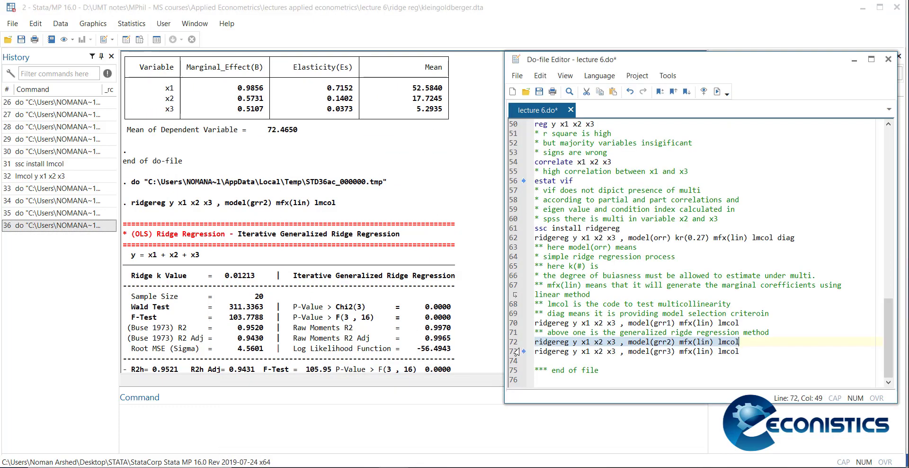
click(515, 352)
click(716, 92)
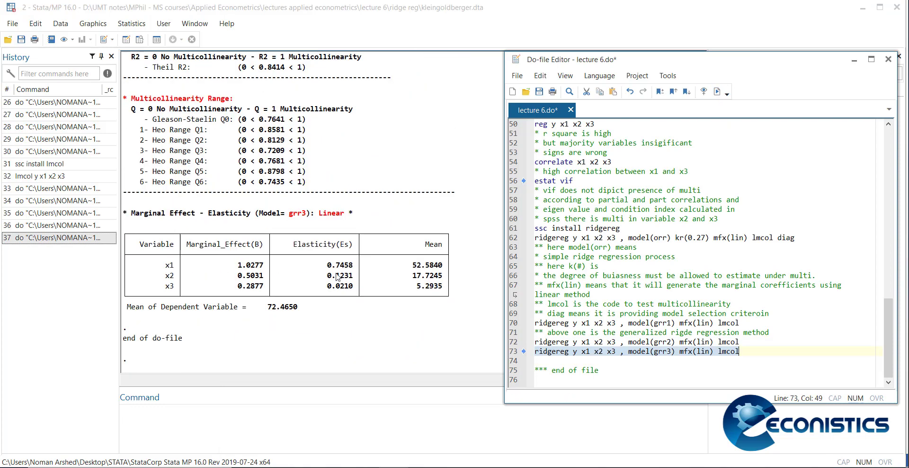
click(343, 277)
scroll(336, 279, up, 15)
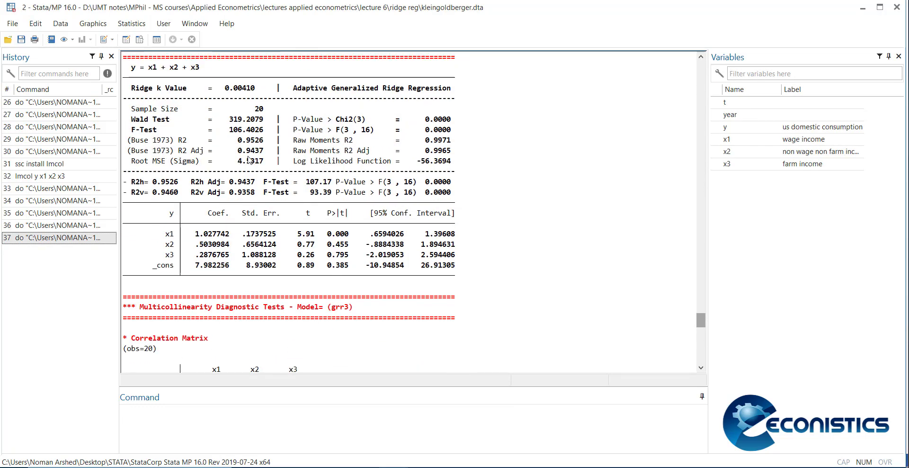
scroll(246, 154, down, 1)
scroll(245, 154, down, 16)
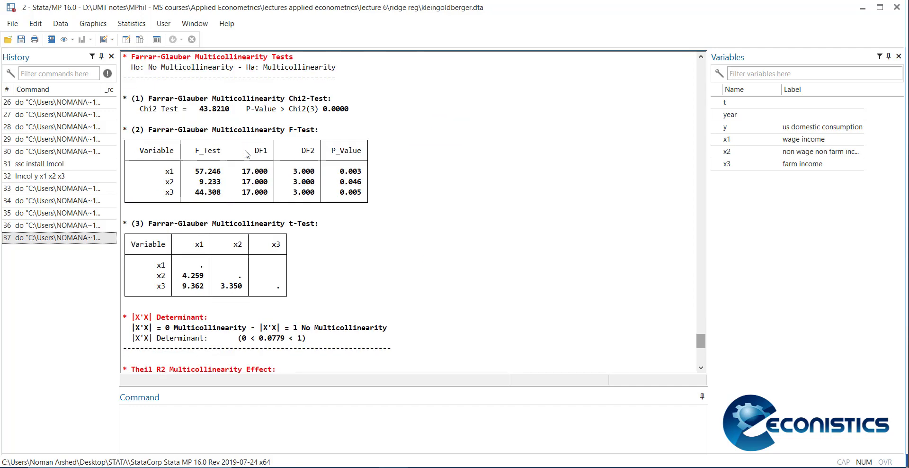
scroll(246, 153, down, 10)
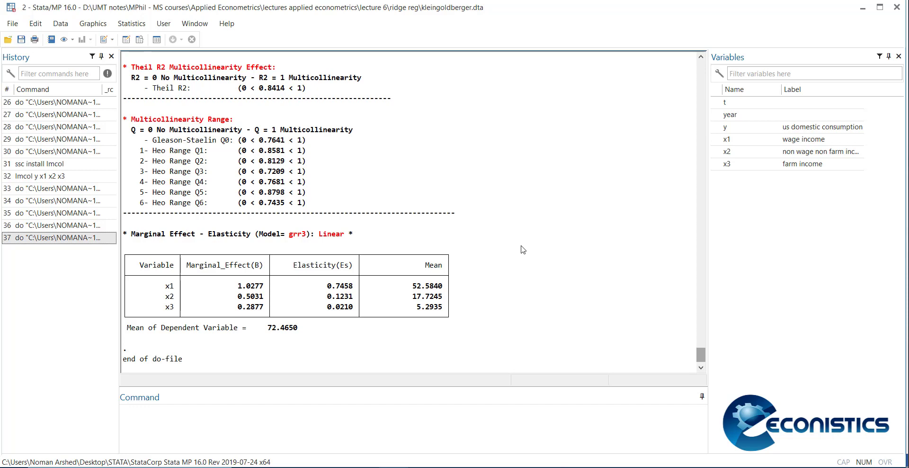
Write the package installation command ssc install xtridgereg in the command line without executing it.
click(252, 423)
text(ssc install xtridge)
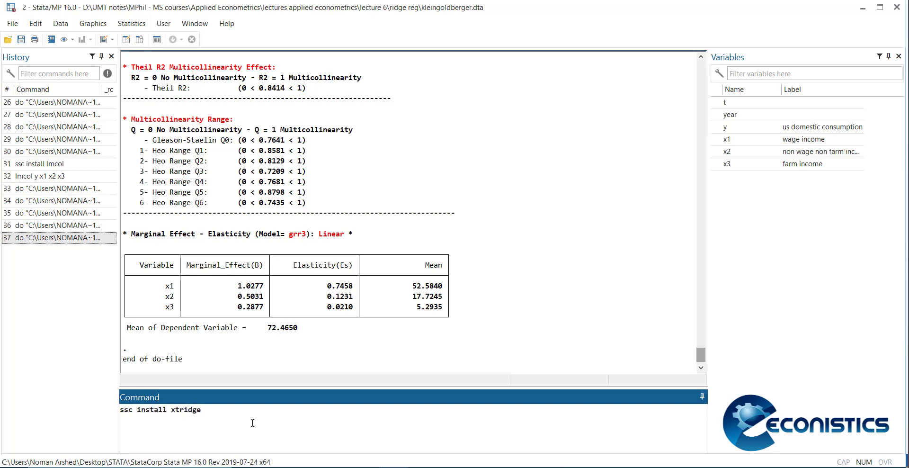
text(reg)
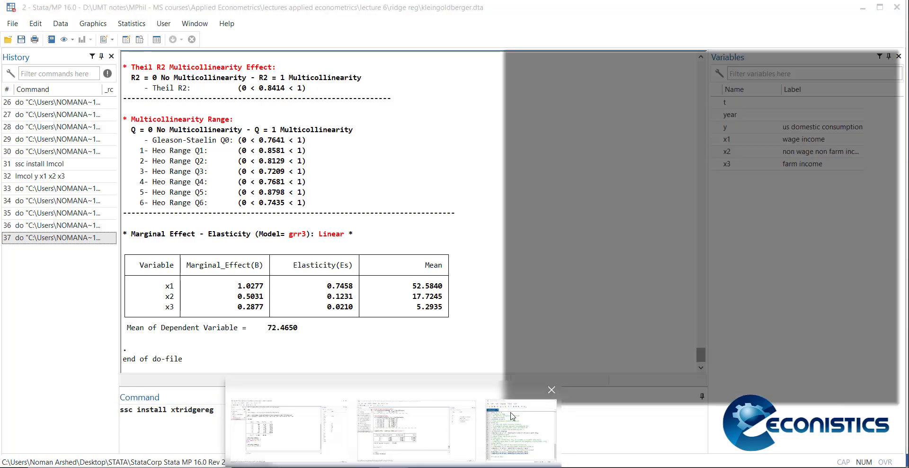
Return to the lecture 6 do-file and look over the variable labels, OLS, correlation and VIF commands.
click(504, 412)
scroll(649, 269, up, 5)
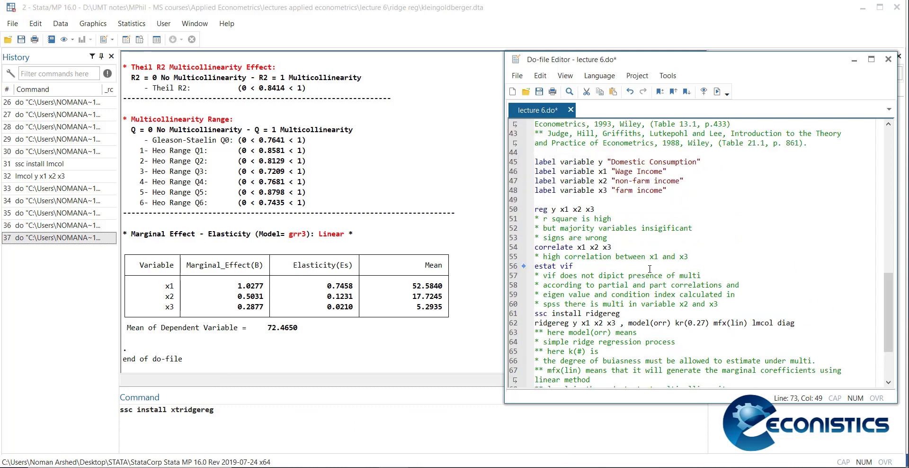